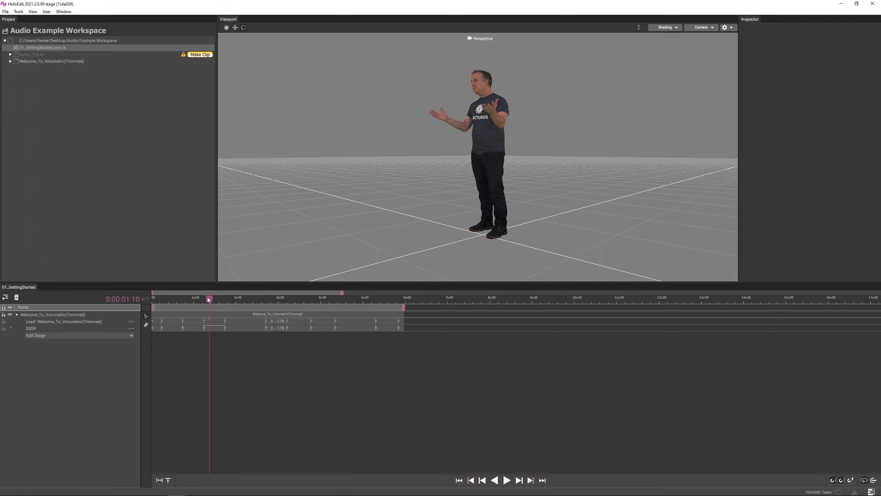
Return the playhead to the start and import Welcome.wav from the Audio_Tracks folder as a clip
drag(208, 299, 146, 295)
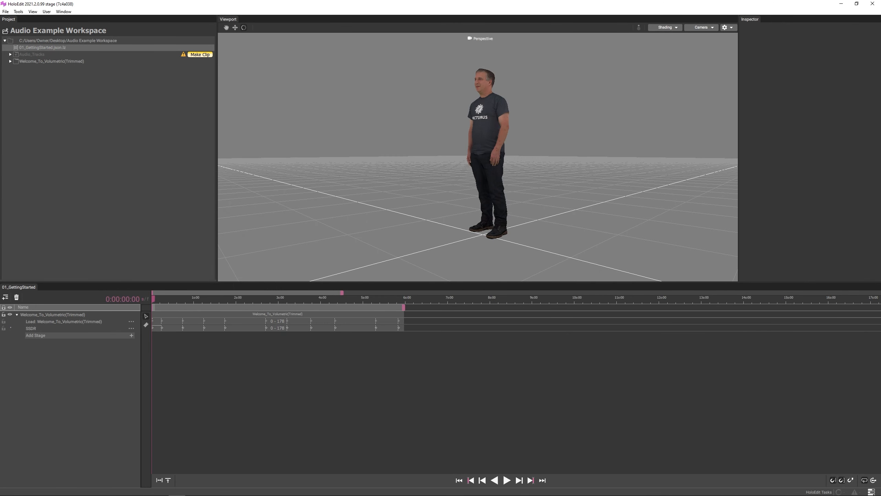
click(10, 55)
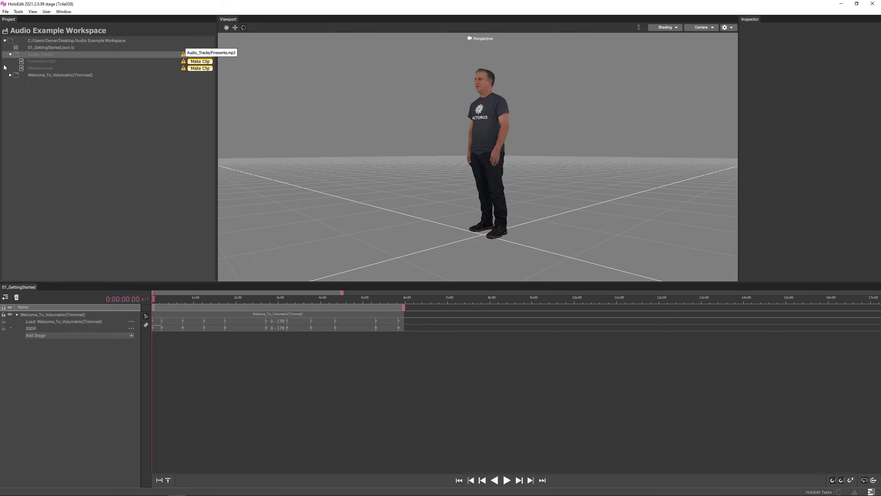
click(190, 70)
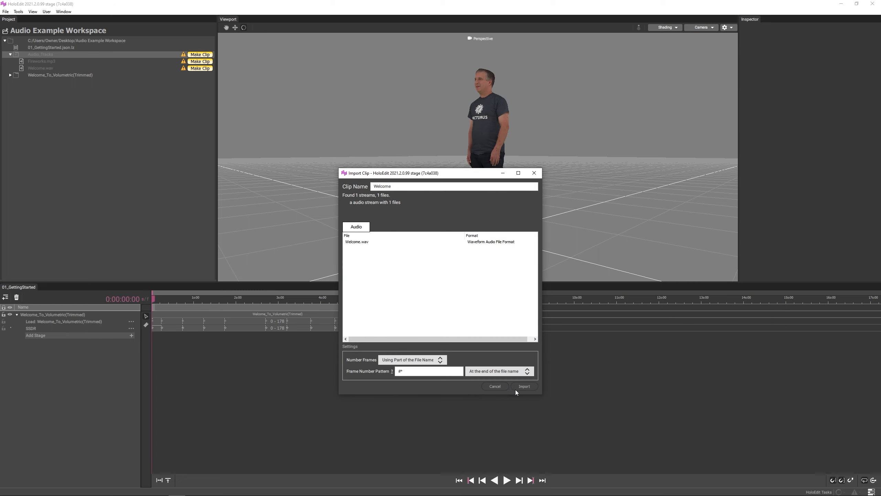
click(520, 389)
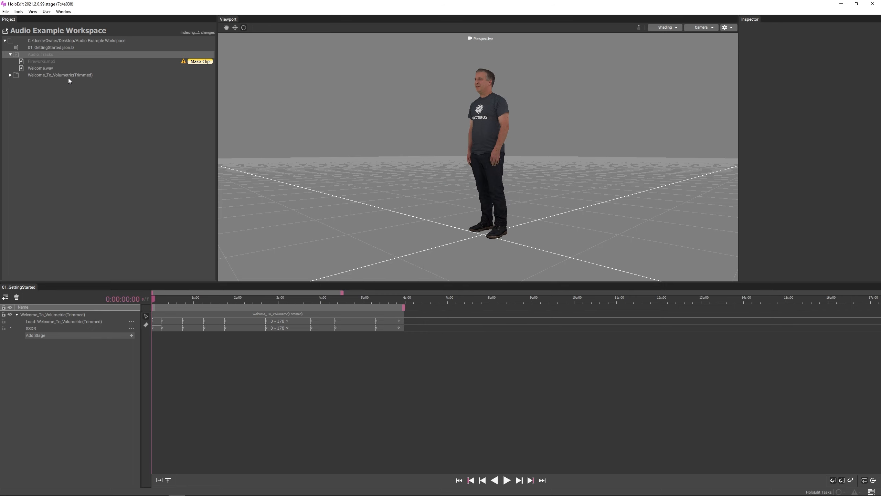
Add Welcome.wav as a new load stage on the Welcome_To_Volumetric(Trimmed) layer and switch the time display to frames
click(51, 69)
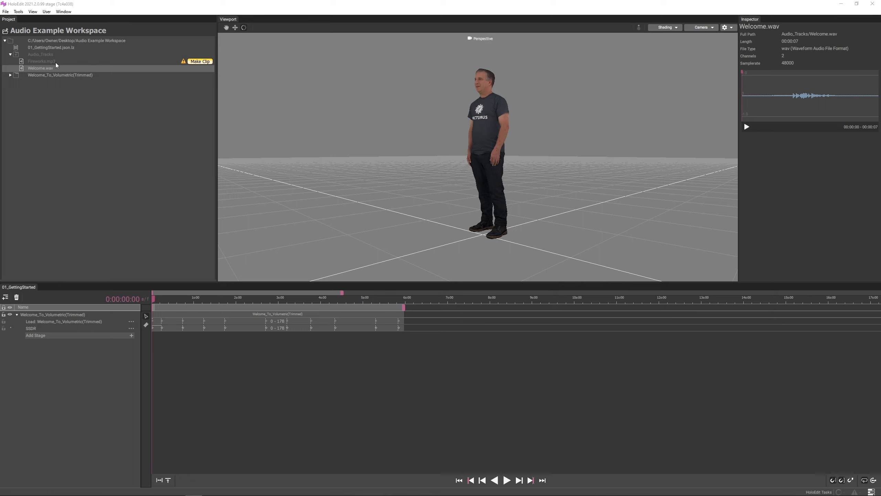
drag(56, 66, 61, 342)
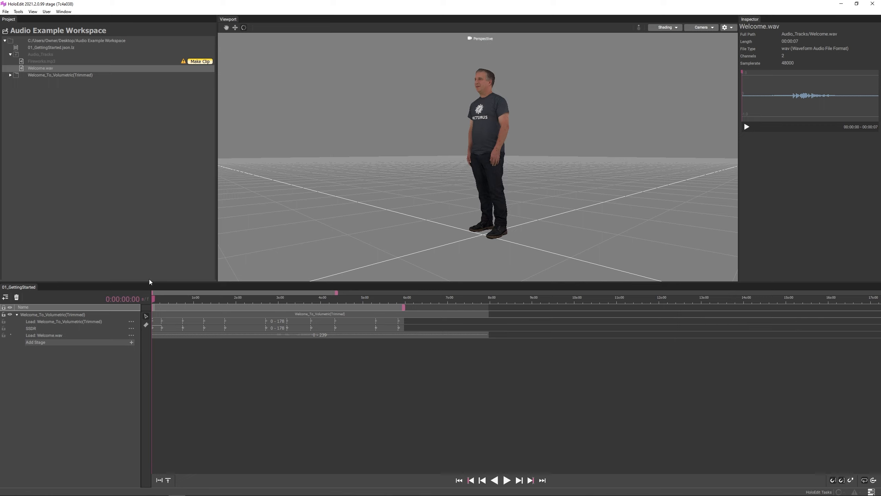
click(125, 299)
Split the Welcome.wav audio at frame 61 and delete the portion before the cut
scroll(239, 327, up, 2)
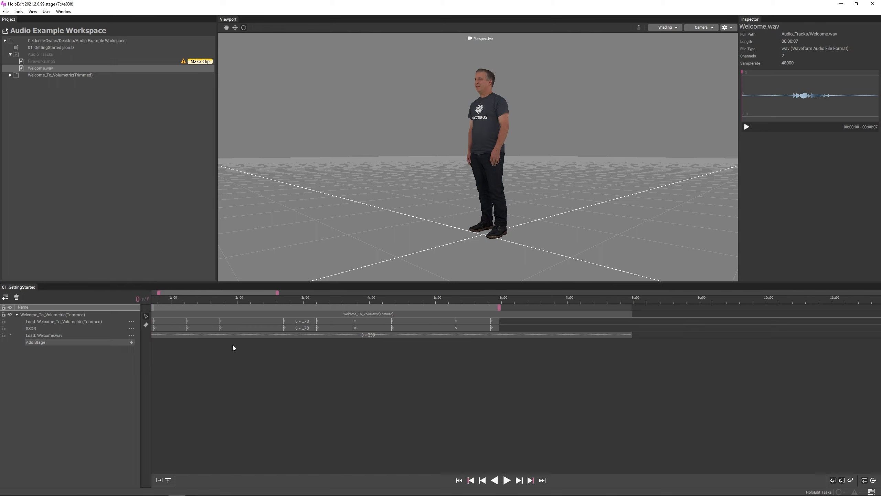
scroll(411, 389, up, 3)
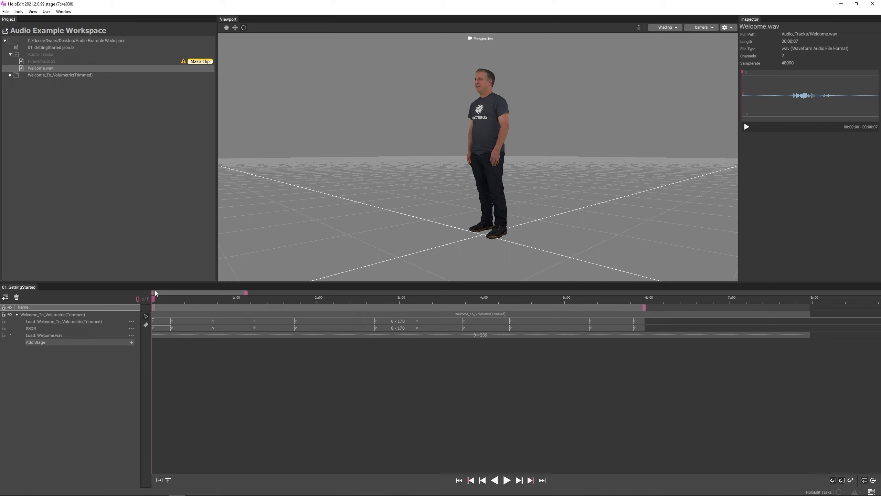
drag(156, 299, 309, 319)
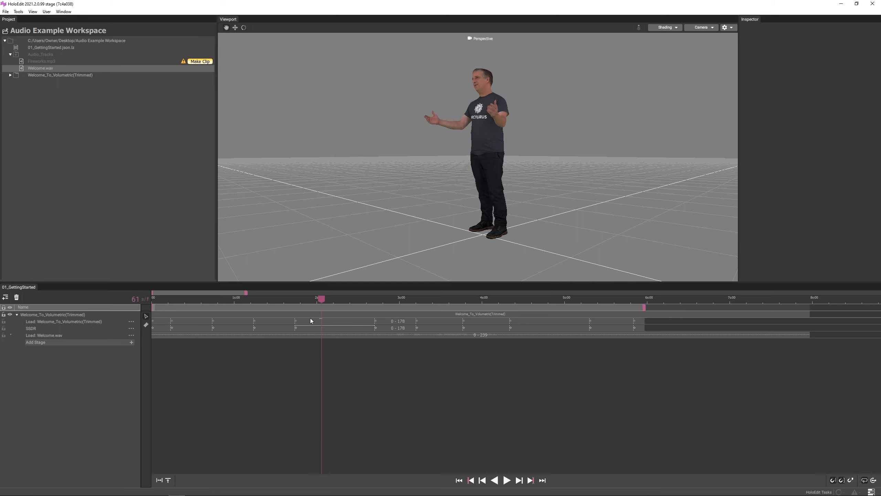
click(146, 324)
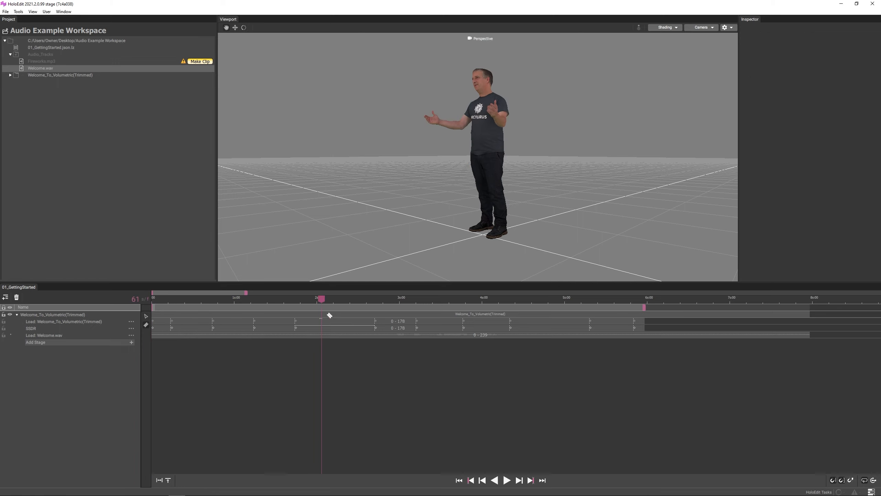
click(321, 334)
click(289, 334)
right_click(294, 334)
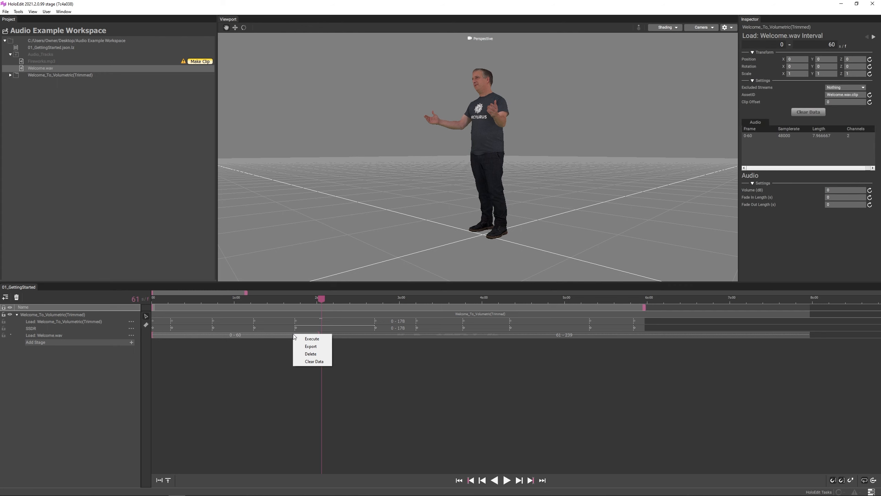
click(307, 354)
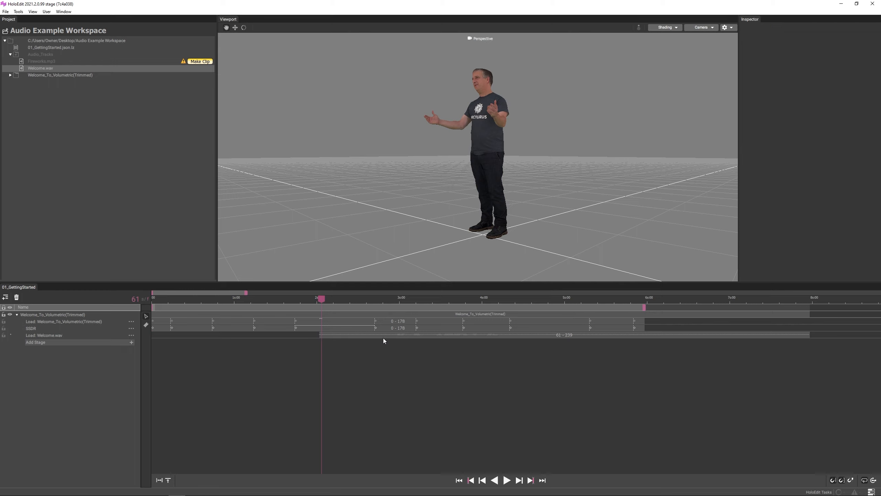
Move the remaining Welcome.wav interval to frame 0 so it spans frames 0 to 178, and play the result back
click(400, 335)
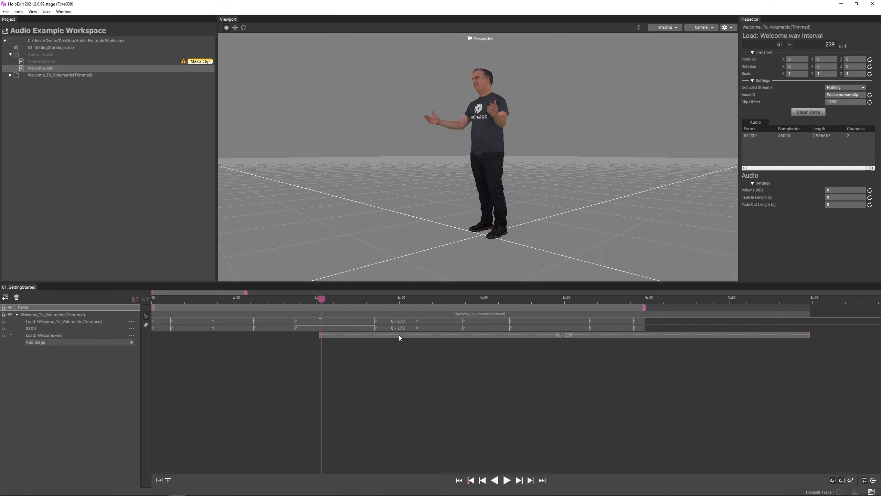
drag(399, 334, 135, 334)
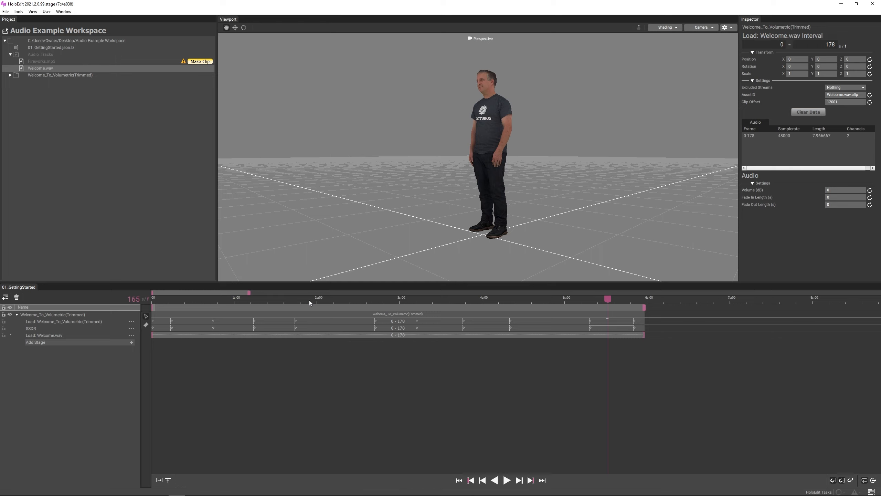
drag(318, 299, 210, 306)
click(506, 479)
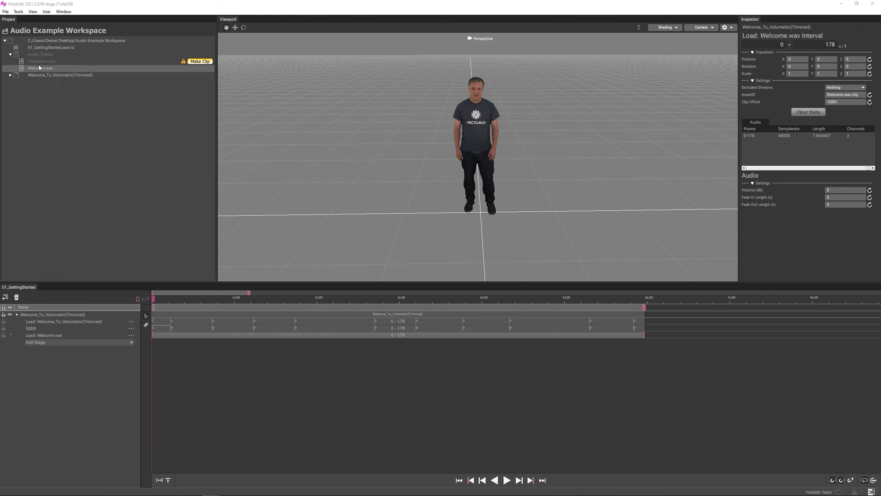
Import Fireworks.mp3 as a clip and add it as a load stage below Welcome.wav
click(193, 62)
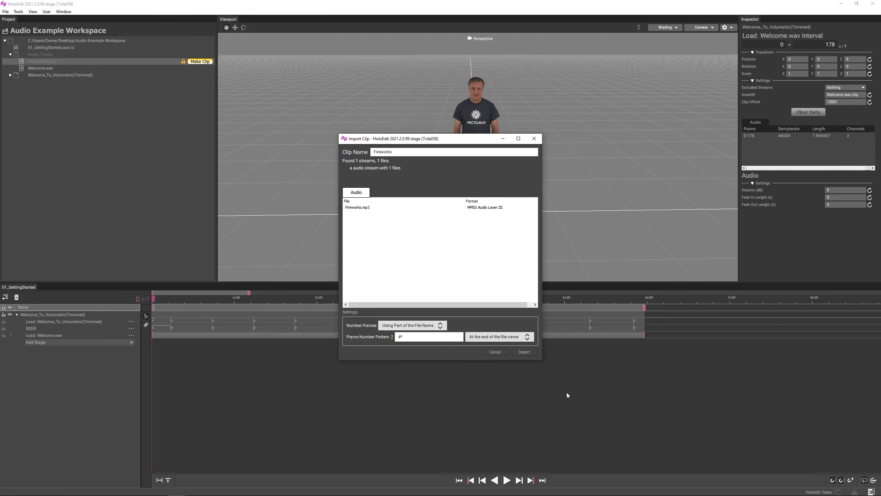
click(525, 351)
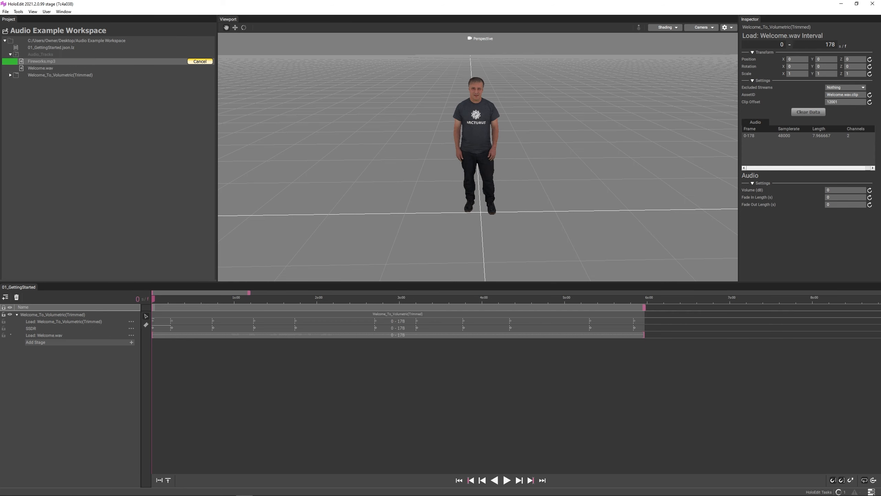
drag(43, 63, 50, 341)
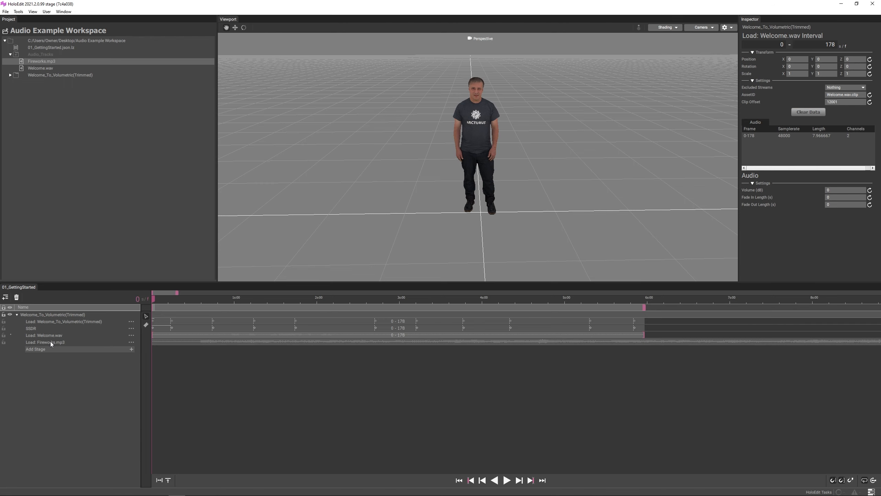
Split the Fireworks.mp3 audio at frame 1528, in the quiet gap before the loud section, and delete the portion before the cut
scroll(453, 396, down, 5)
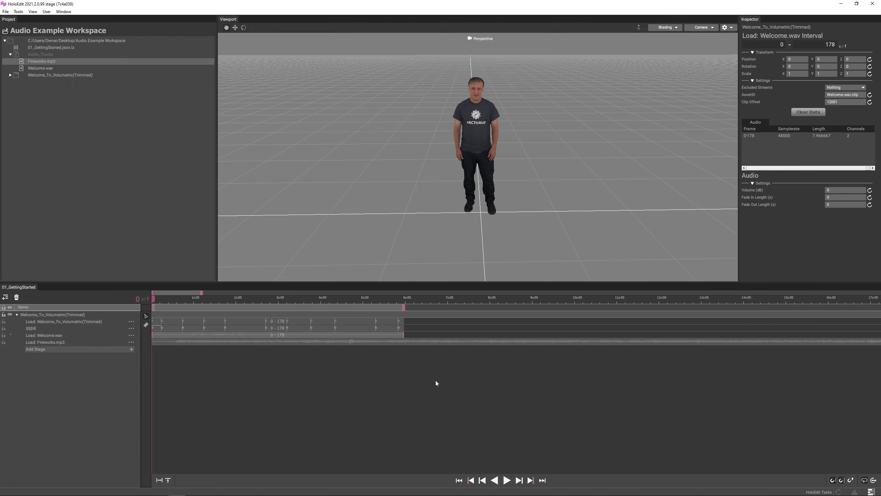
click(526, 344)
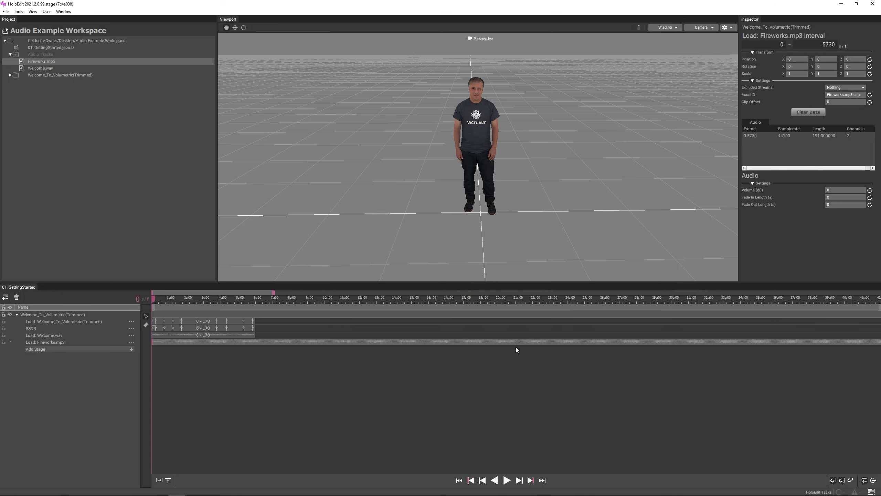
scroll(497, 383, down, 5)
scroll(463, 374, down, 1)
scroll(446, 370, up, 1)
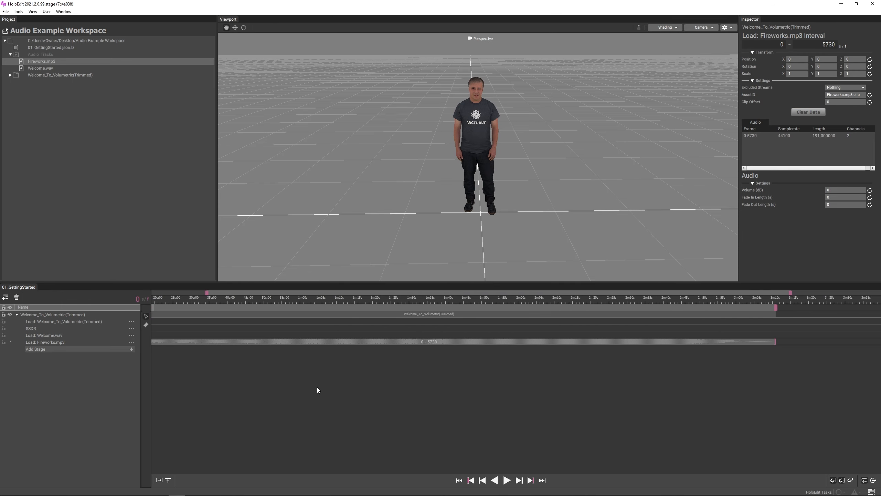
middle_drag(317, 387, 527, 389)
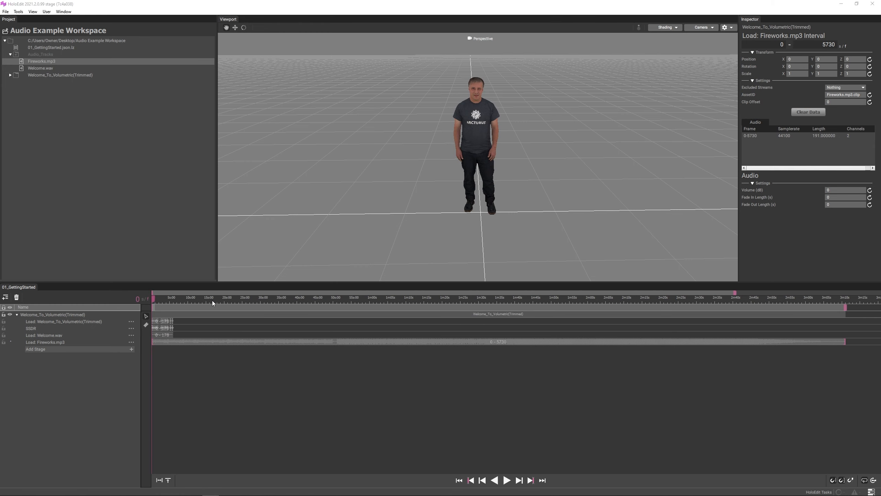
key(space)
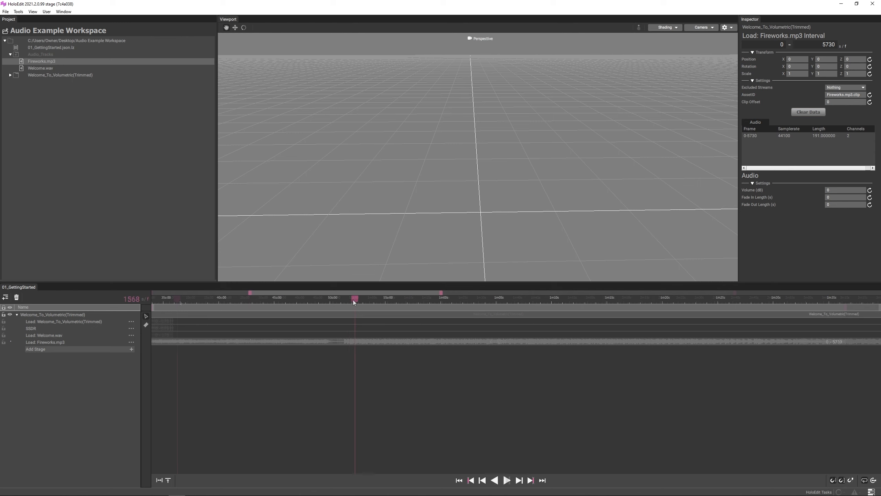
drag(353, 299, 341, 298)
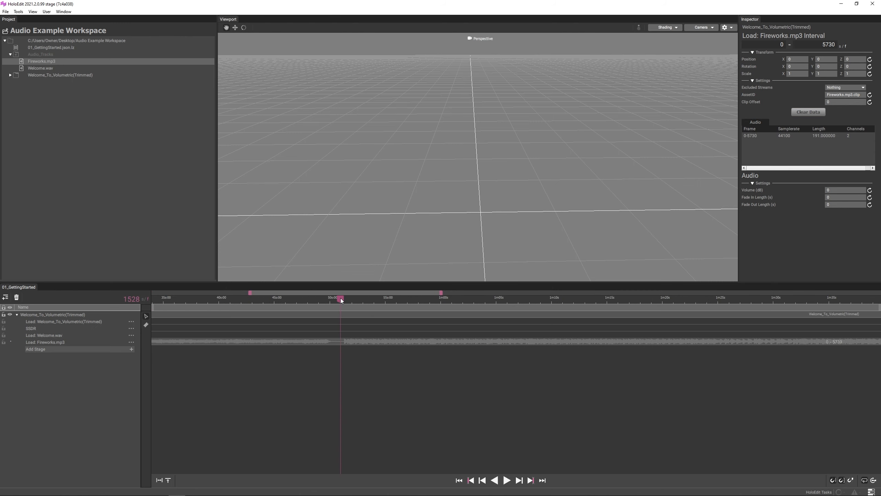
scroll(291, 385, up, 2)
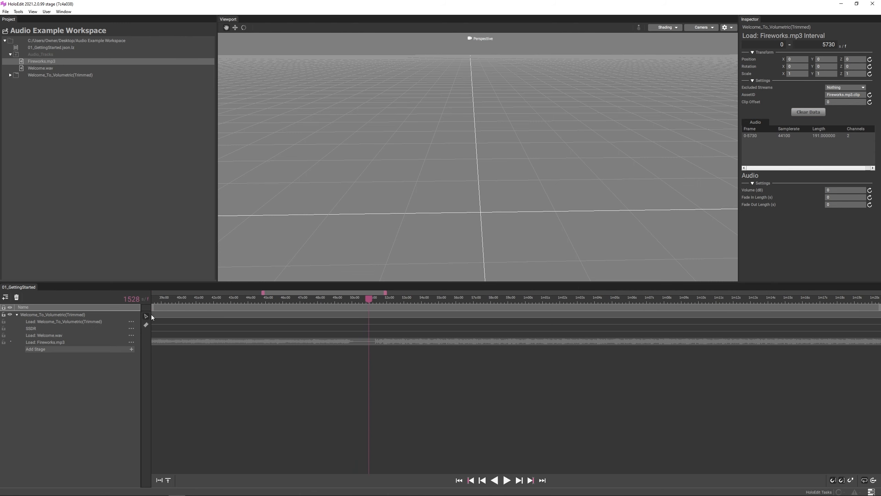
click(146, 325)
scroll(353, 342, up, 2)
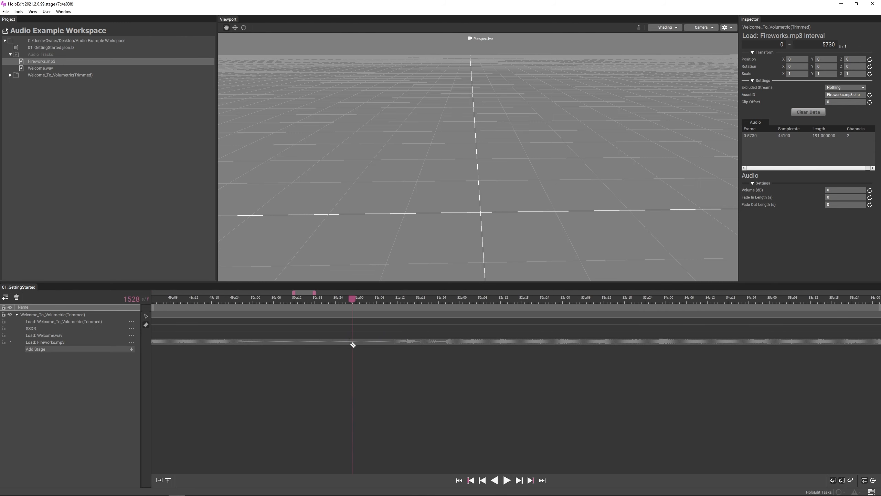
click(352, 341)
scroll(313, 356, down, 2)
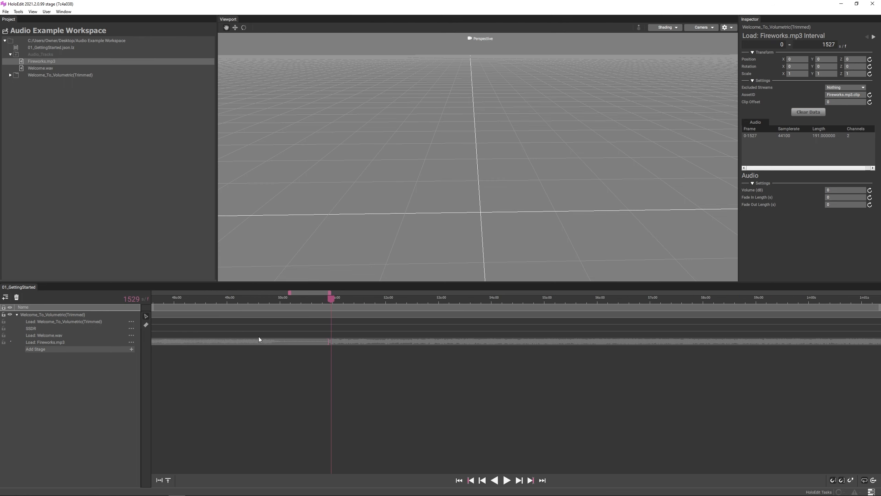
right_click(206, 337)
click(243, 363)
Move the remaining Fireworks.mp3 interval to frame 0 and trim it to frames 0 to 178, deleting the excess after the performance
scroll(300, 355, down, 5)
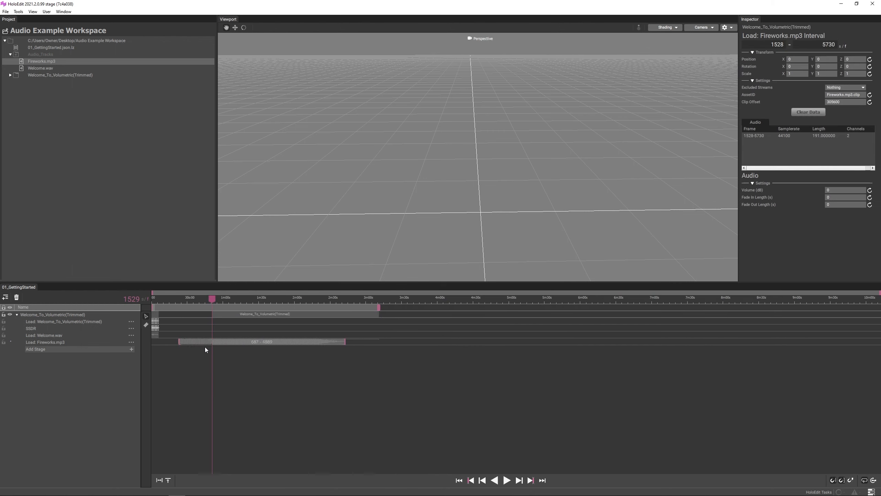
scroll(276, 319, up, 3)
click(205, 342)
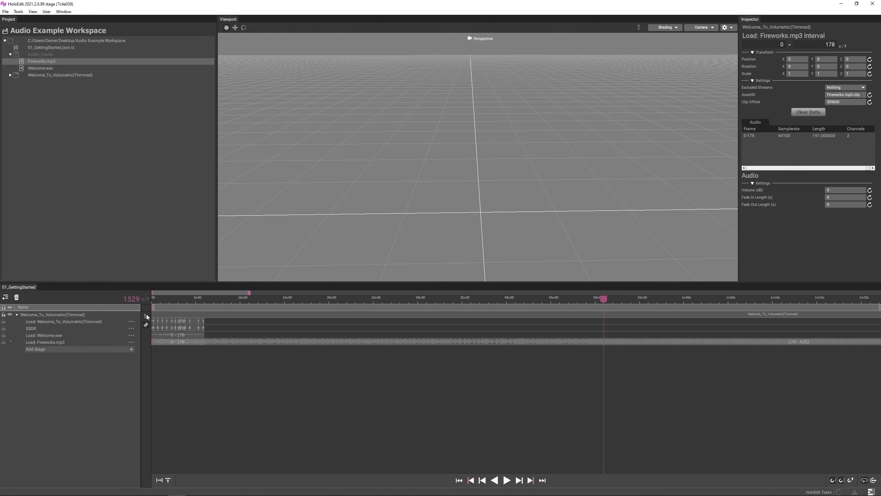
right_click(231, 343)
click(238, 361)
scroll(238, 354, up, 3)
click(238, 343)
scroll(604, 361, up, 6)
Play back the performance from the start with both audio tracks, and return the playhead to frame 0
drag(546, 299, 102, 303)
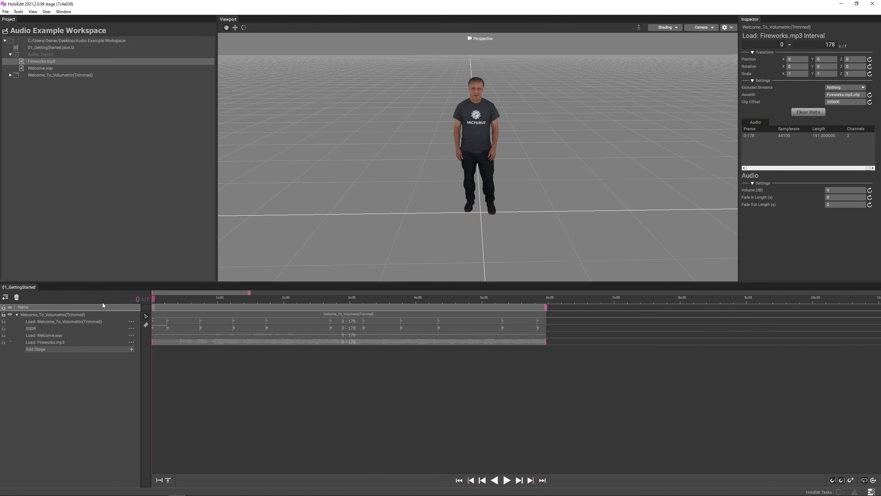
click(505, 481)
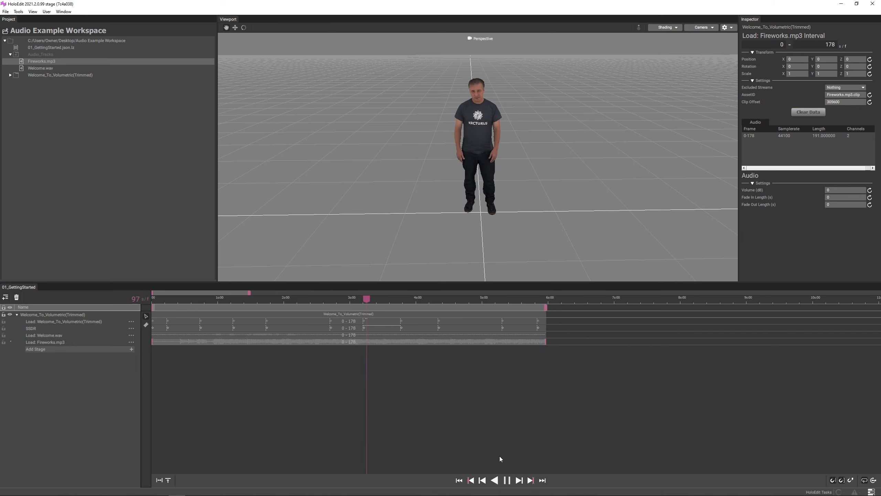
click(508, 485)
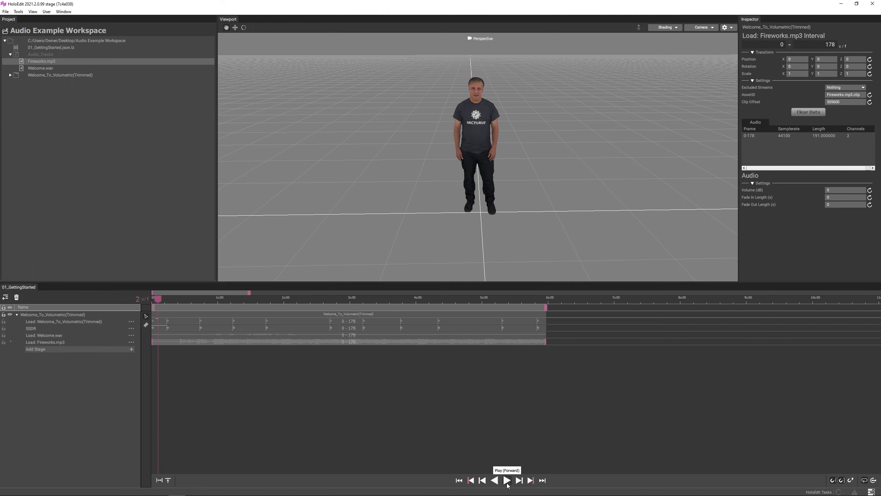
click(153, 299)
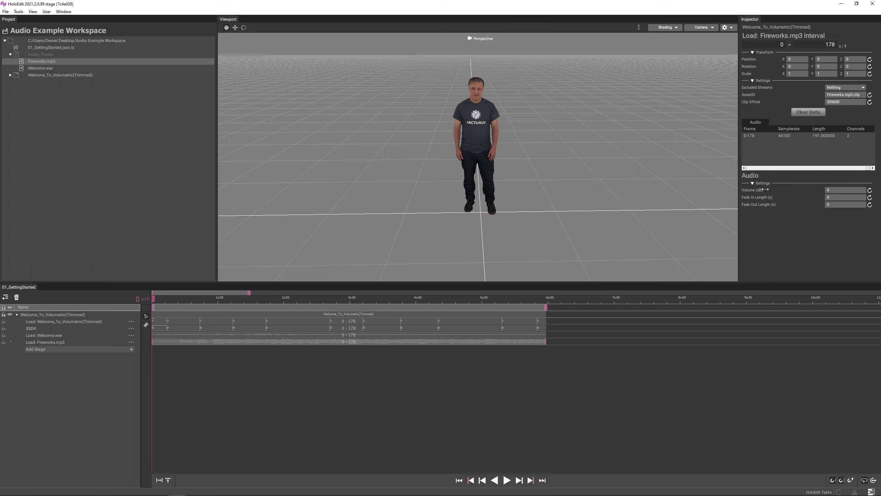
Set the Fireworks.mp3 interval's volume to -20 dB, fade in to 0.3 s and fade out to 1 s, and preview the mix
drag(765, 190, 829, 189)
drag(763, 190, 645, 204)
drag(700, 244, 839, 246)
click(505, 481)
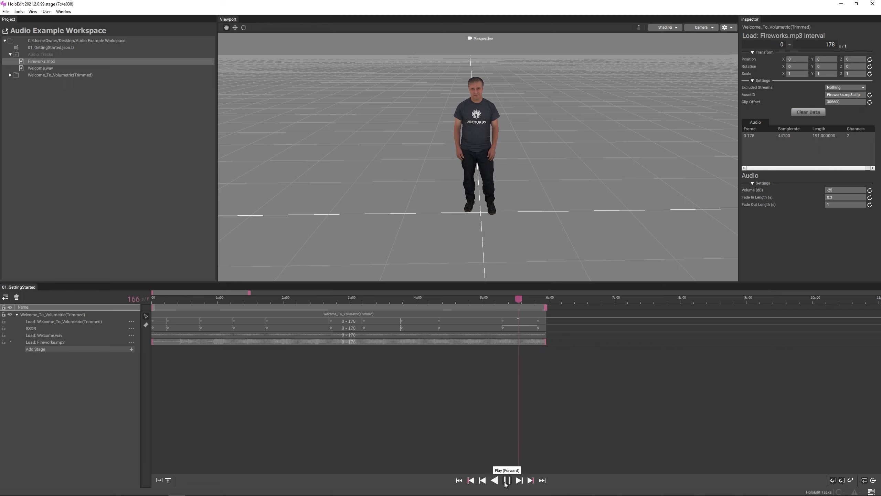
click(472, 480)
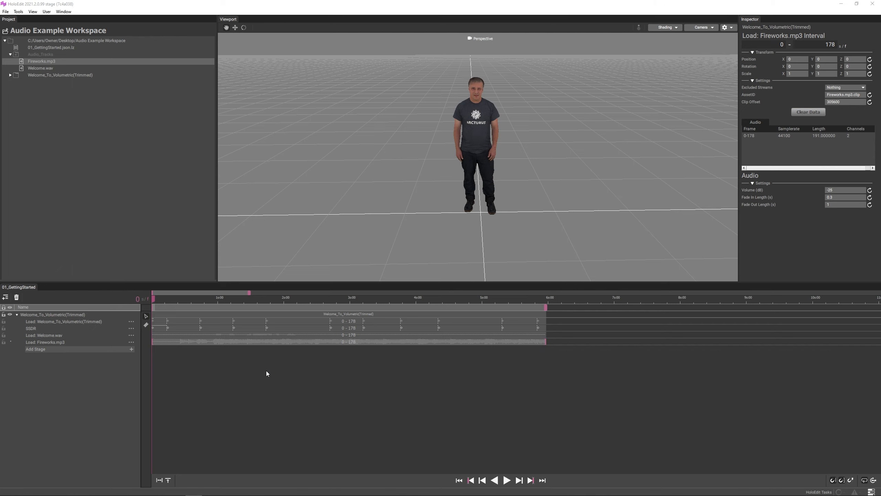
Select the Welcome.wav interval, preview the mix from the start, and return the playhead to frame 0
click(273, 336)
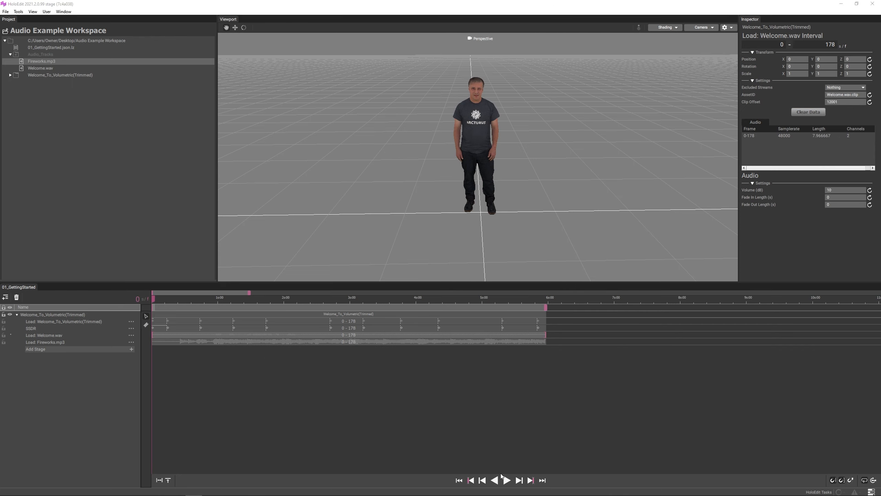
click(506, 485)
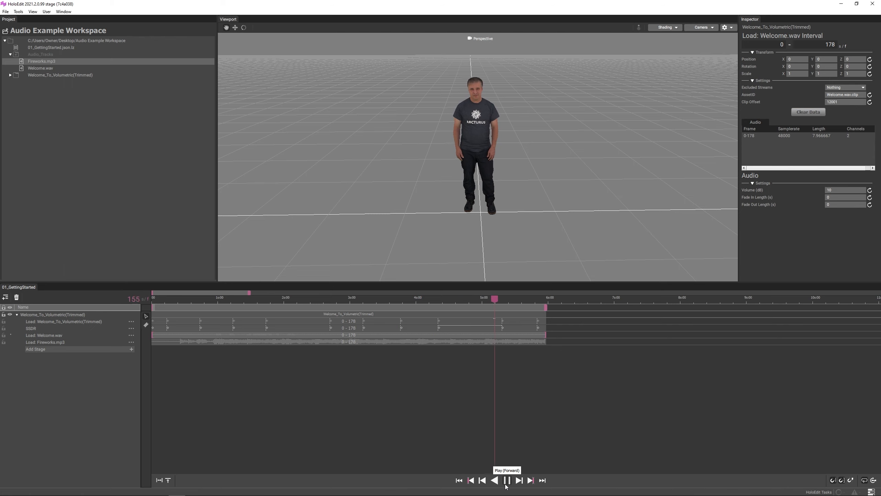
click(507, 481)
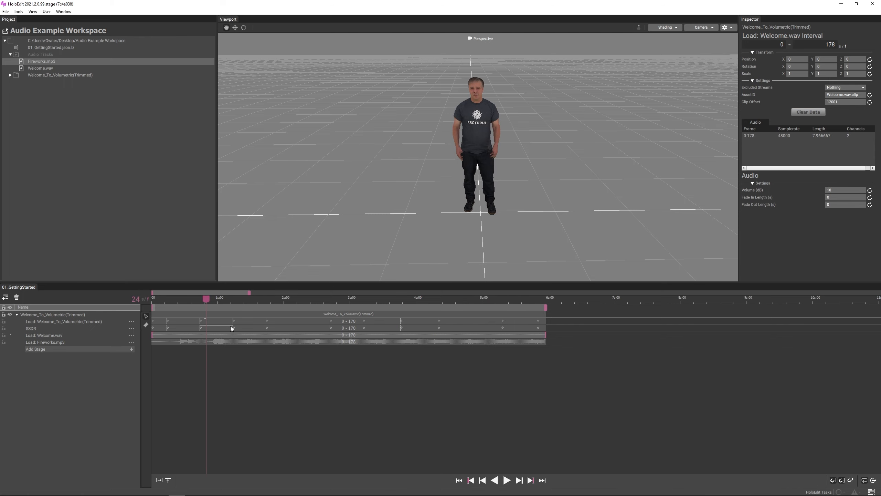
click(471, 480)
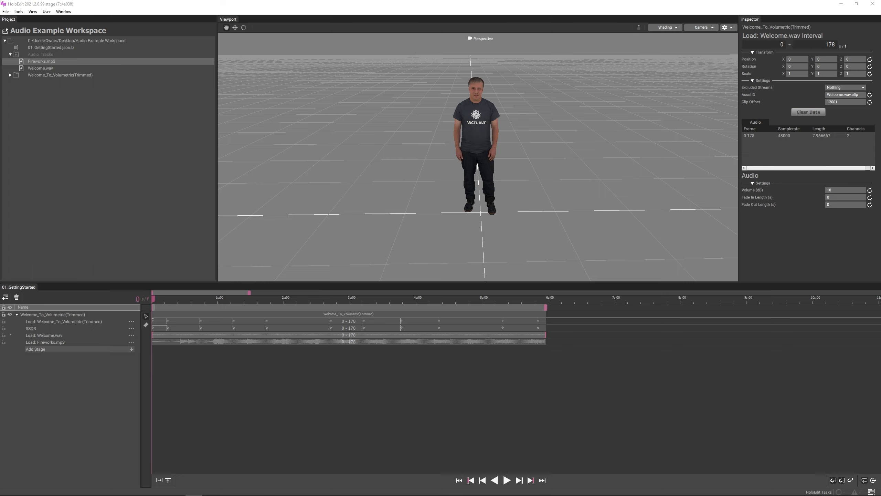
Start a final composition export and set its output path to the Export folder on the desktop
click(6, 12)
click(30, 50)
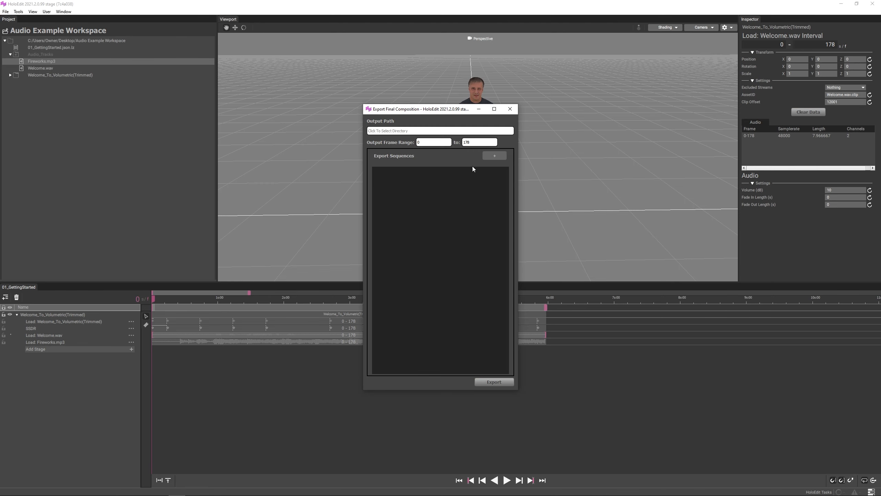
click(467, 131)
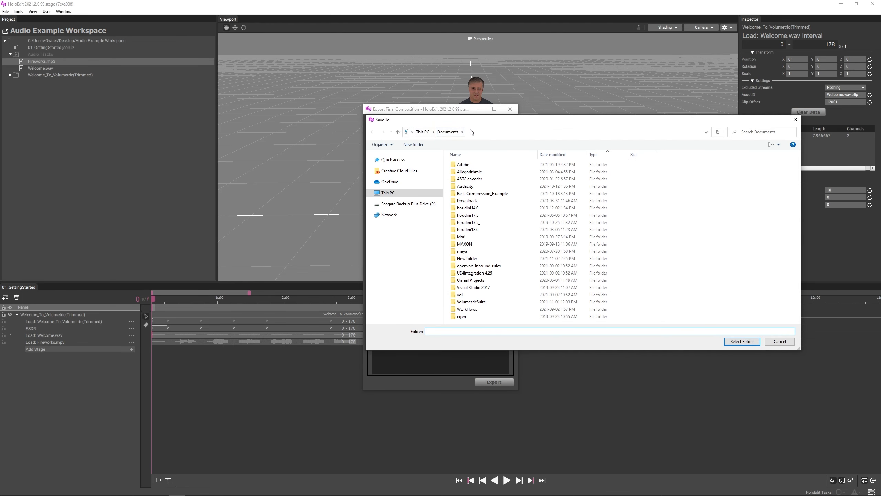
click(474, 132)
key(ctrl+v)
key(Return)
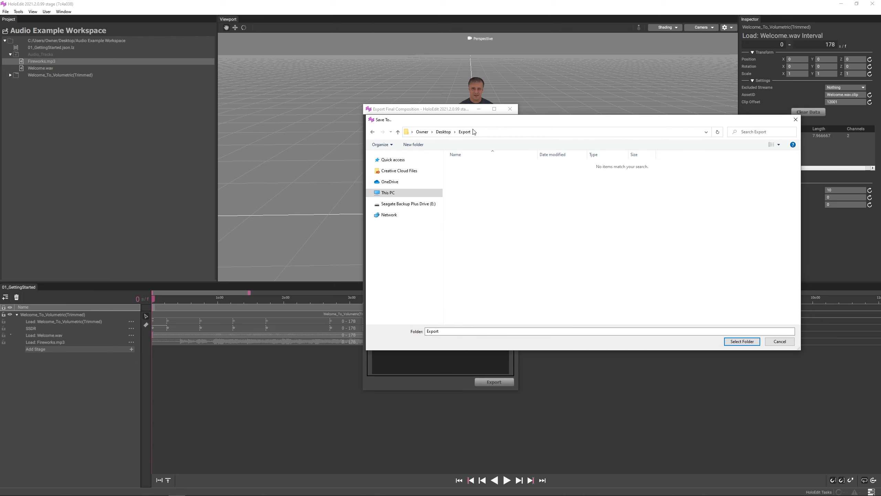
click(741, 341)
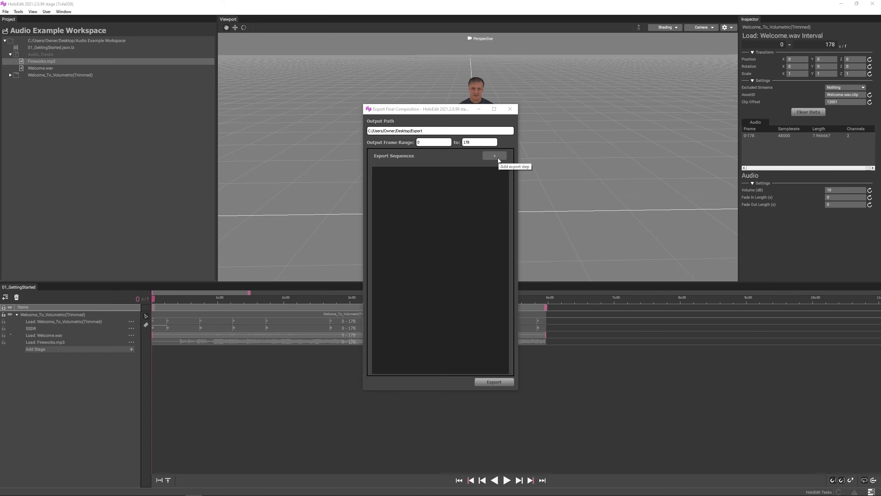
Add an OMS export sequence with the filename AudioExample#, keeping the default encoding options
click(497, 157)
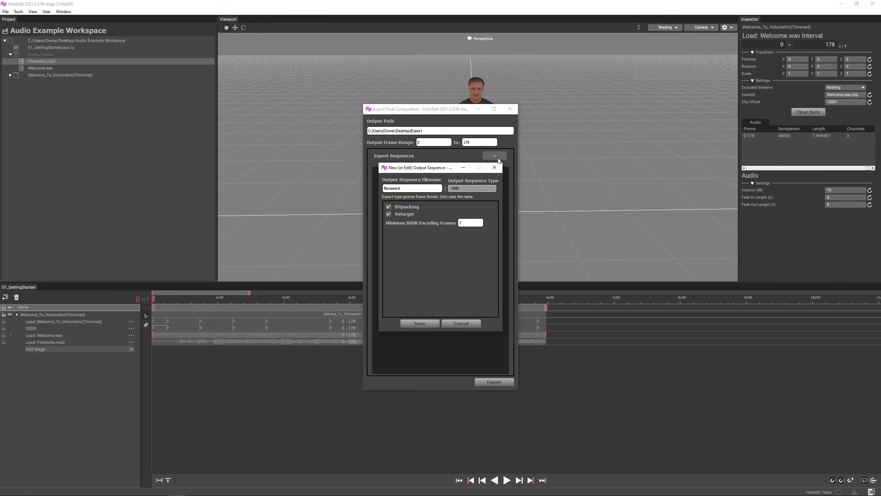
drag(398, 188, 344, 189)
text(AudioExample#)
click(409, 323)
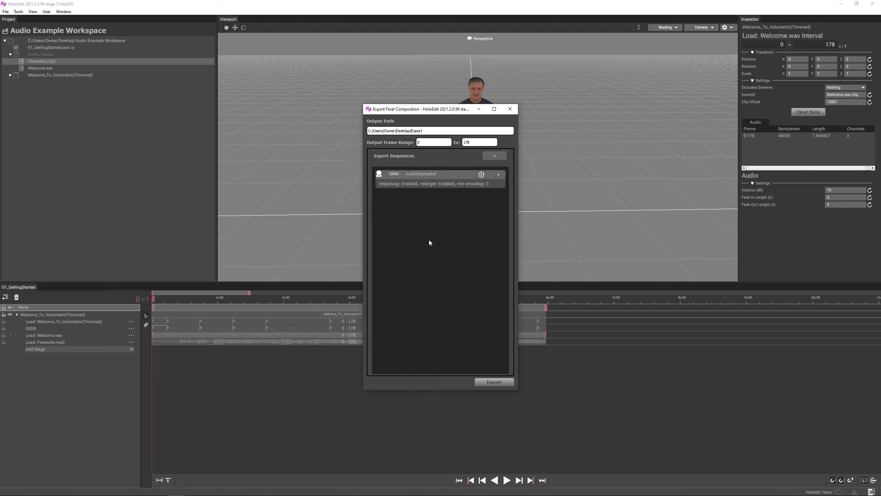
Add an MP4 export sequence with the filename AudioExample#, keeping the default video and audio settings
click(489, 156)
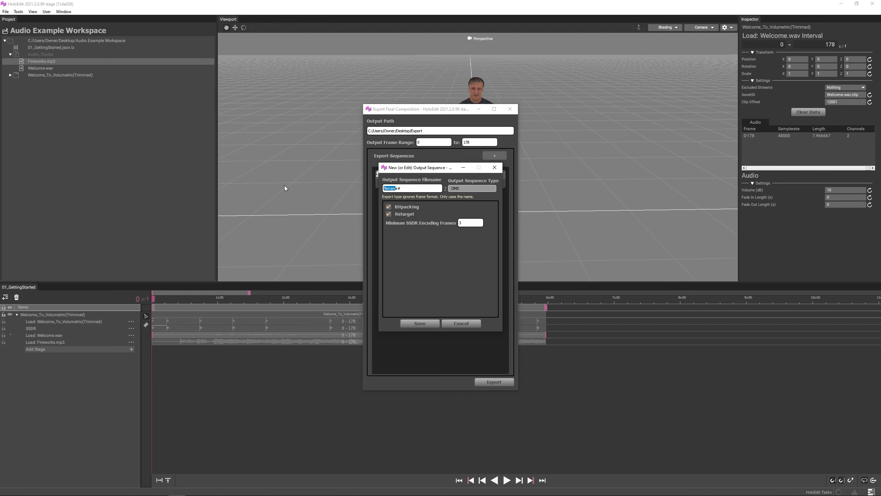
key(BackSpace)
text(audioExample#)
click(482, 188)
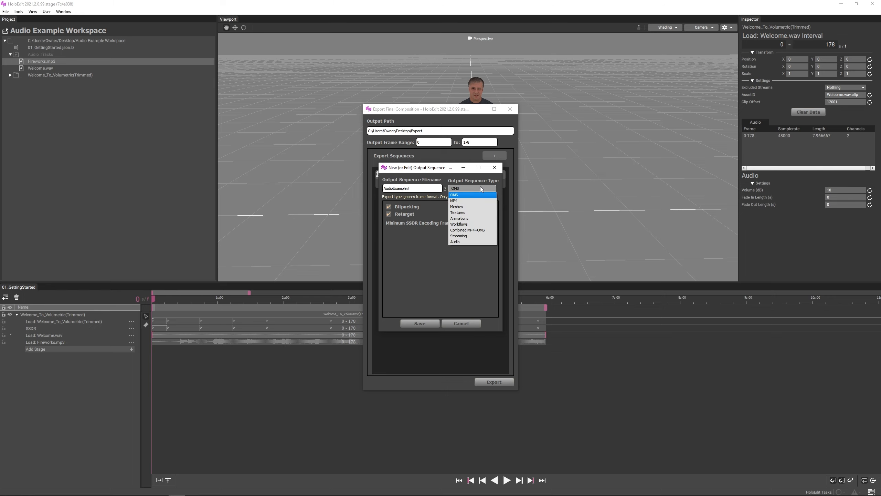
click(479, 202)
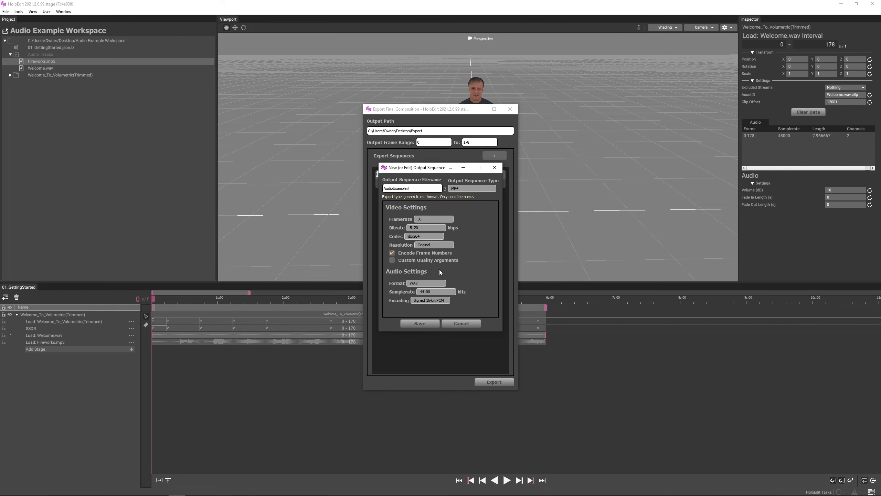
click(424, 324)
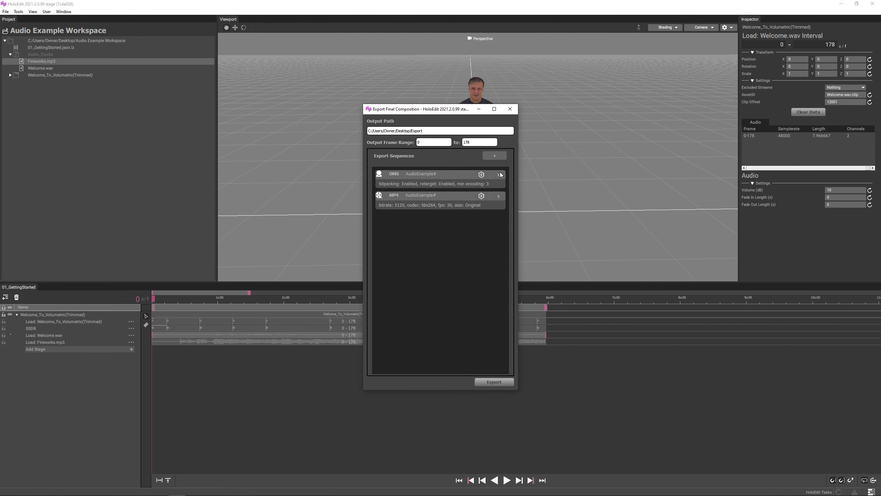
click(500, 157)
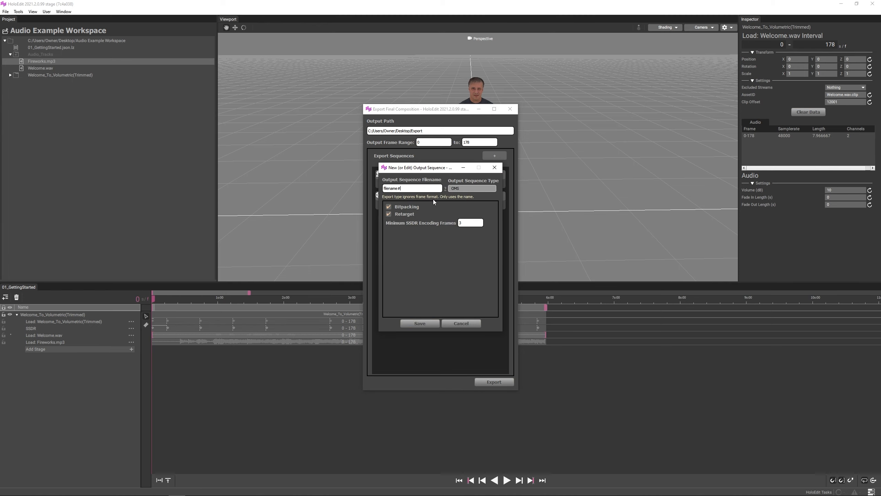
click(494, 189)
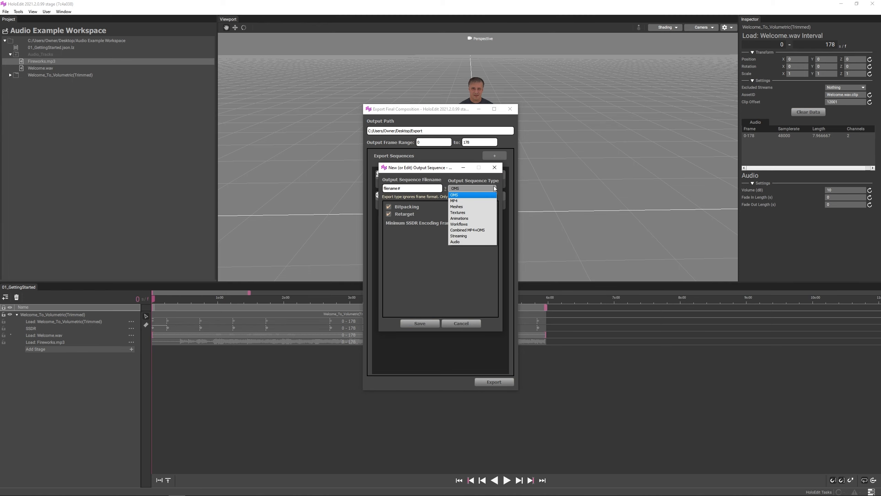
click(489, 243)
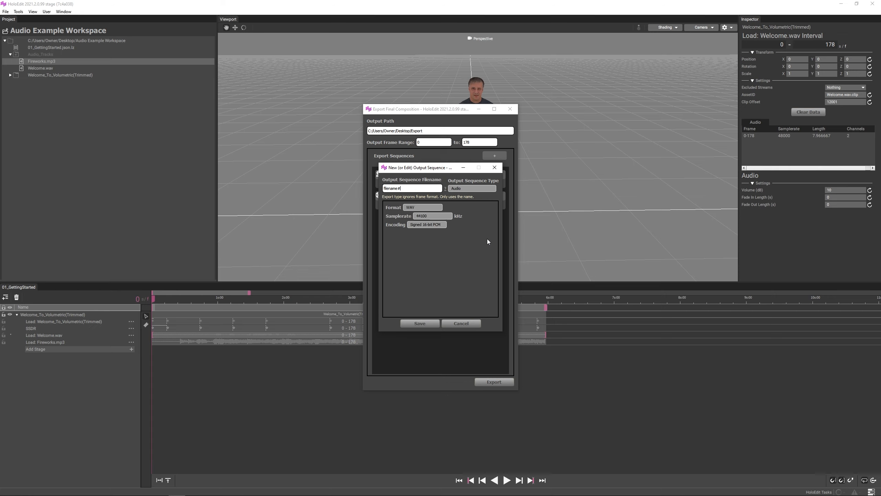
click(439, 216)
click(438, 217)
click(460, 323)
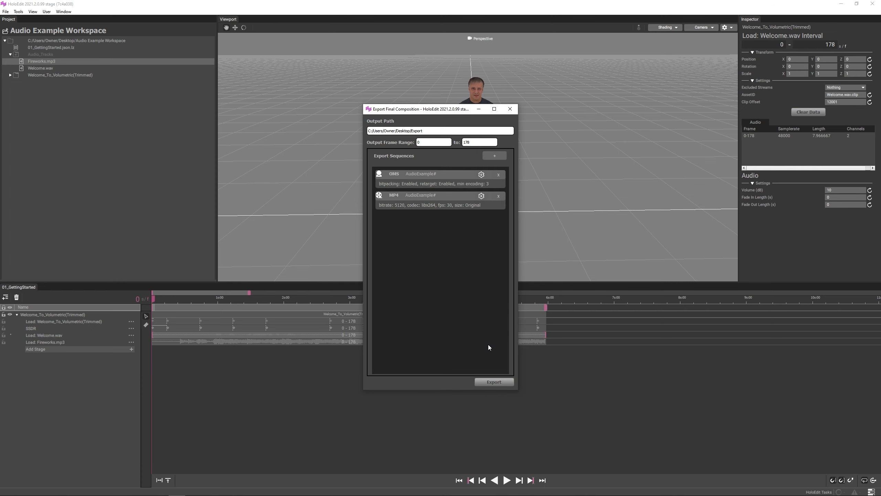
Export the composition, and switch to Unity to play the scene with the exported AudioExample performance
click(504, 381)
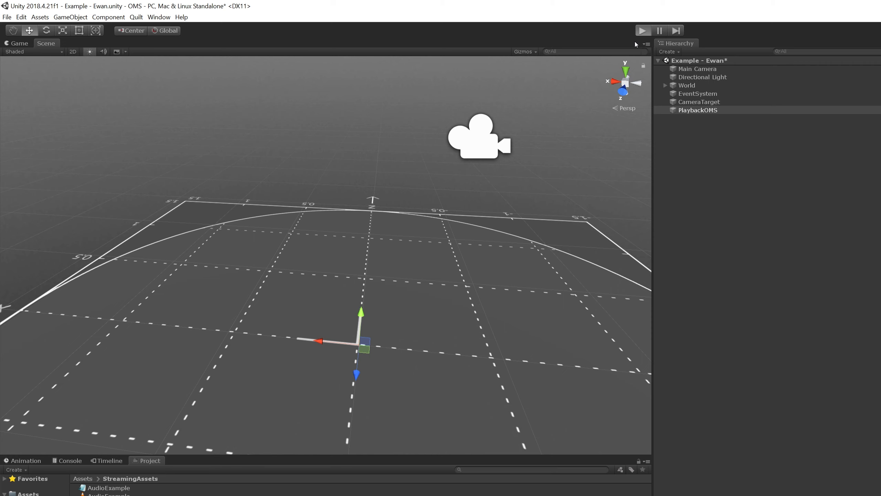
key(ctrl+p)
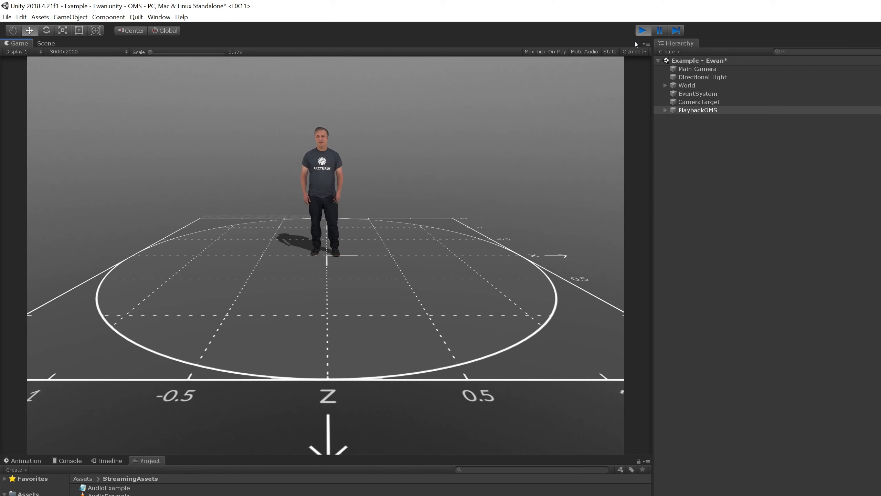